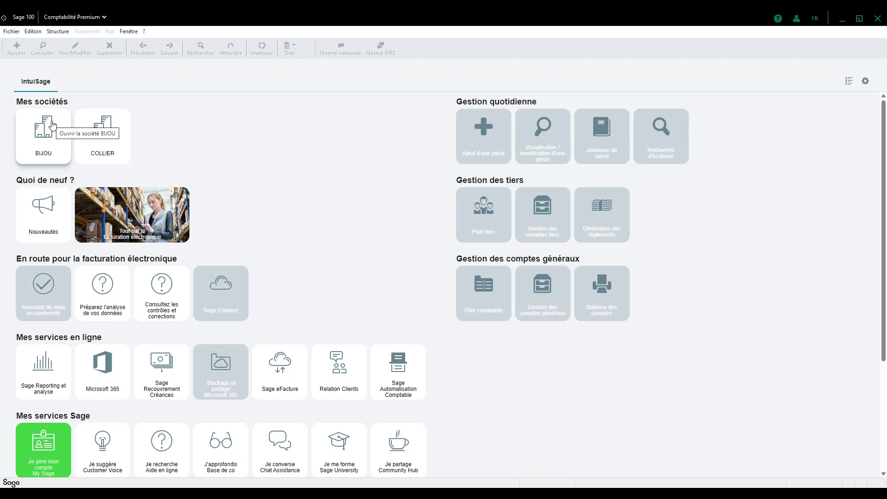
# Step: Open the BIJOU company file and check the accounting program's version information
pyautogui.click(52, 124)
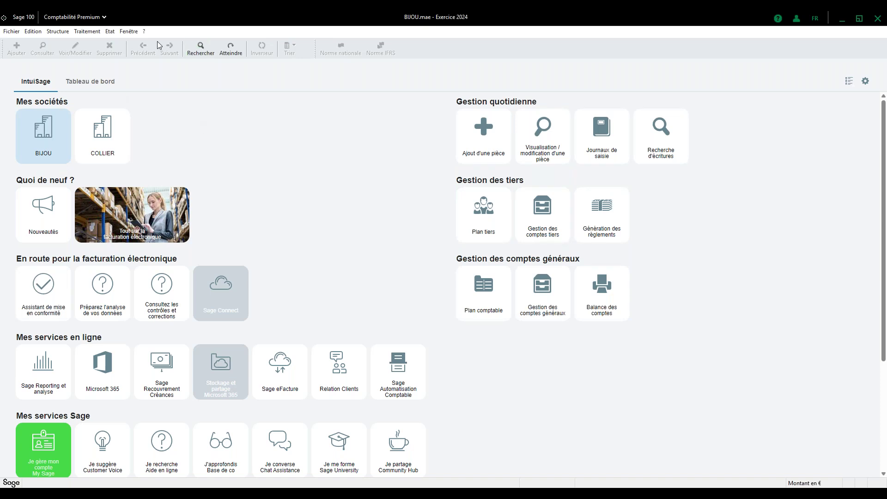
pyautogui.click(145, 32)
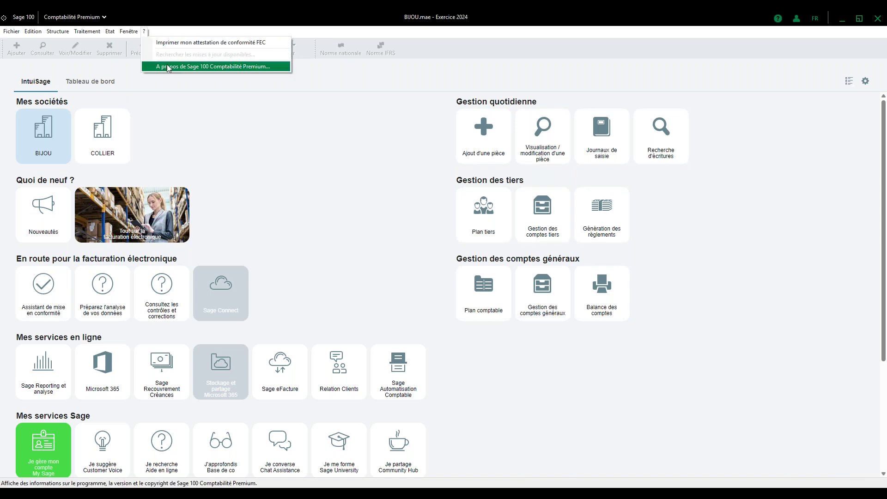
pyautogui.click(194, 67)
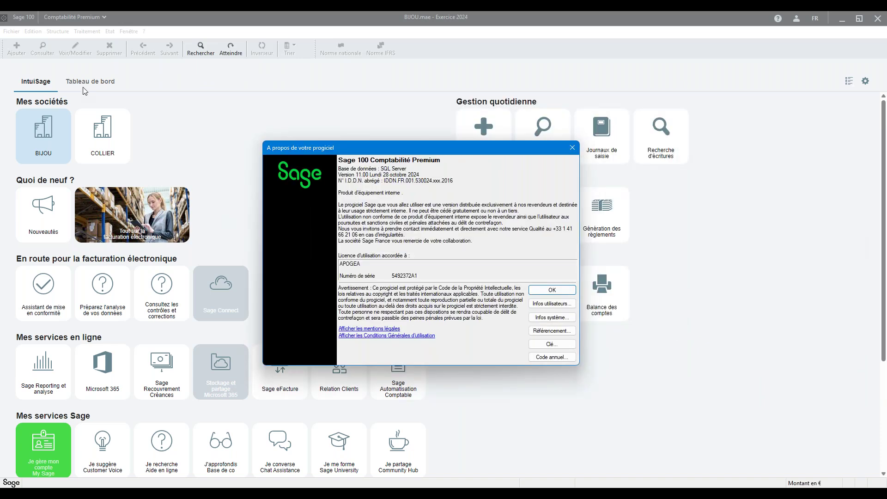
pyautogui.press('Escape')
# Step: Open the company's fiscal parameters (Paramètres fiscaux) and place the windows so the model management list is clear
pyautogui.click(14, 32)
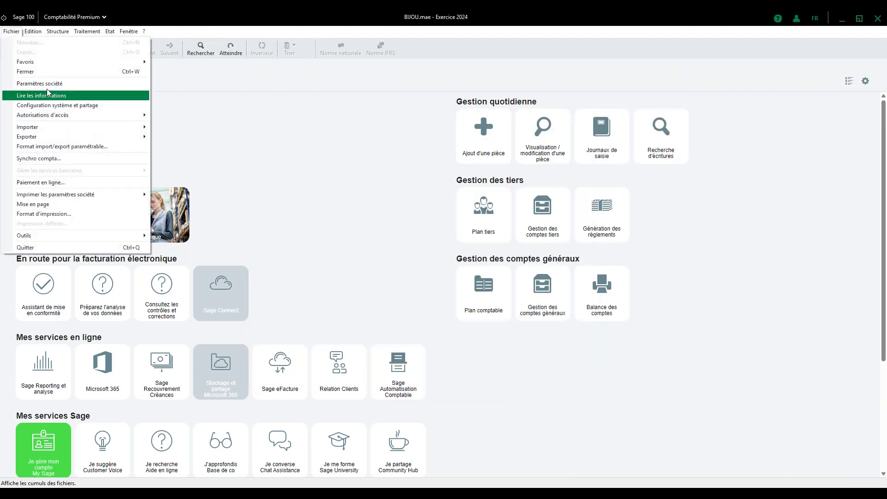
pyautogui.click(39, 83)
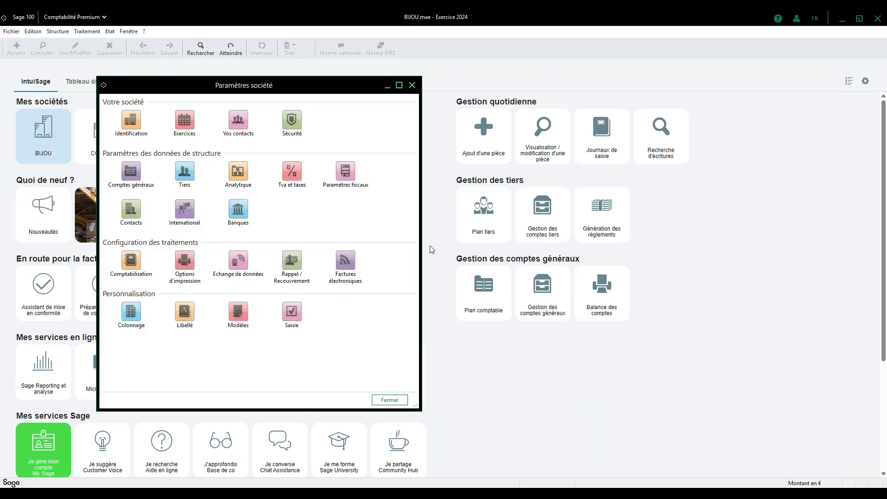
pyautogui.moveTo(345, 86); pyautogui.dragTo(390, 79)
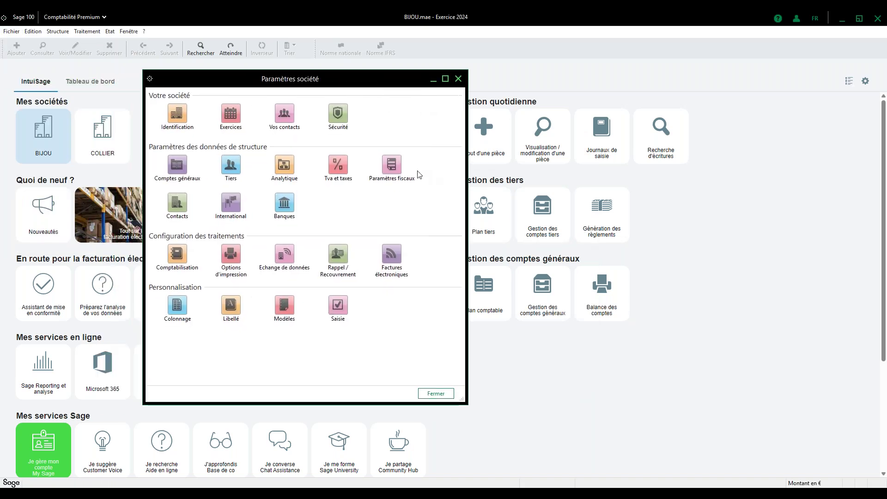
pyautogui.click(392, 167)
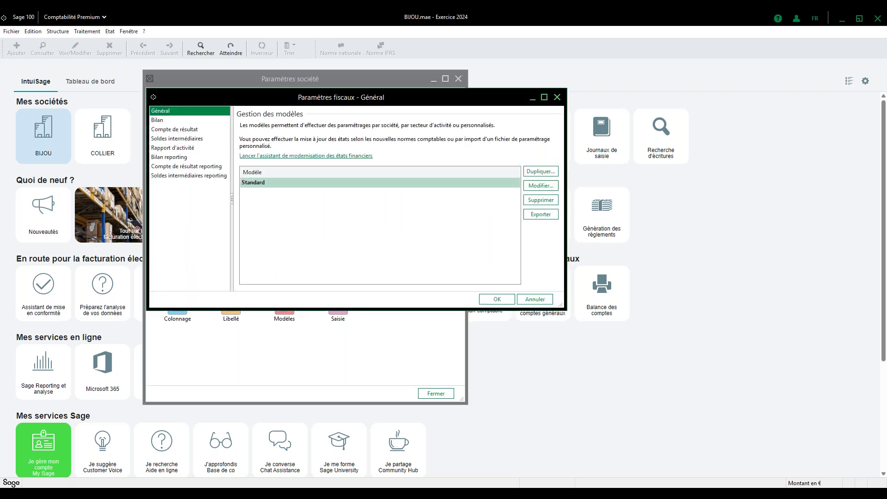
pyautogui.moveTo(410, 102); pyautogui.dragTo(468, 135)
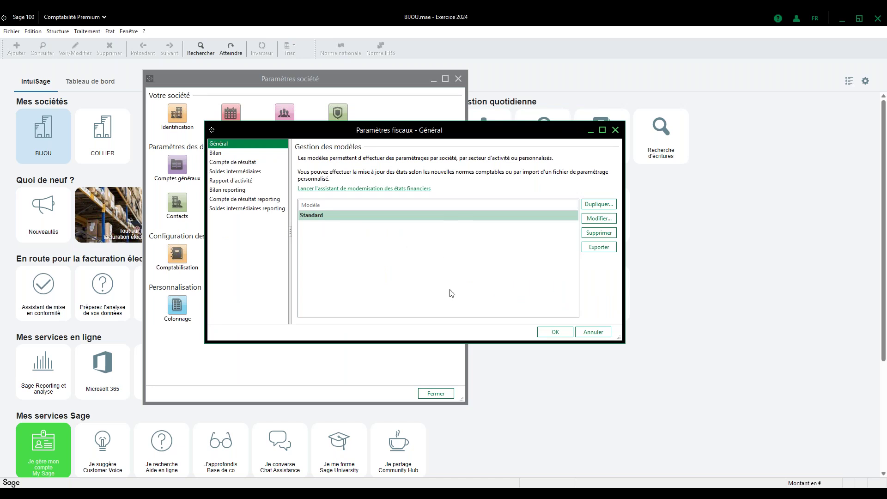
# Step: Rename the Standard fiscal model as "Norme 2024", keeping it as the main model
pyautogui.click(319, 219)
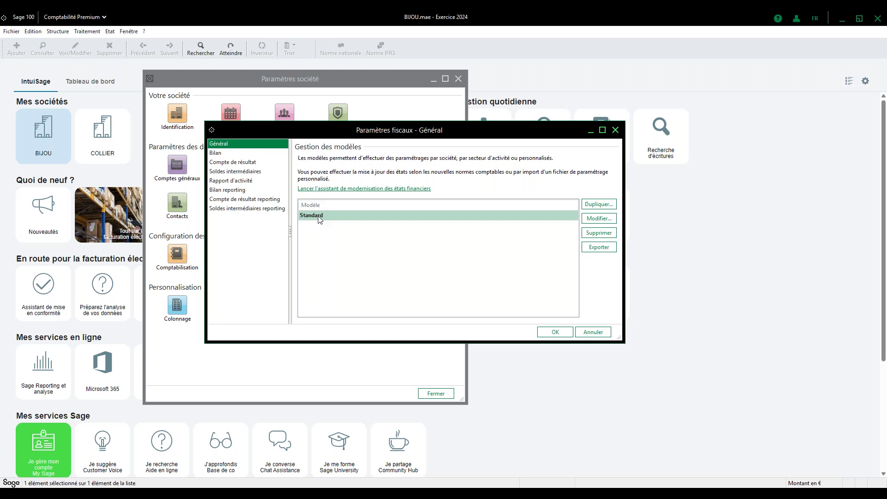
pyautogui.click(608, 220)
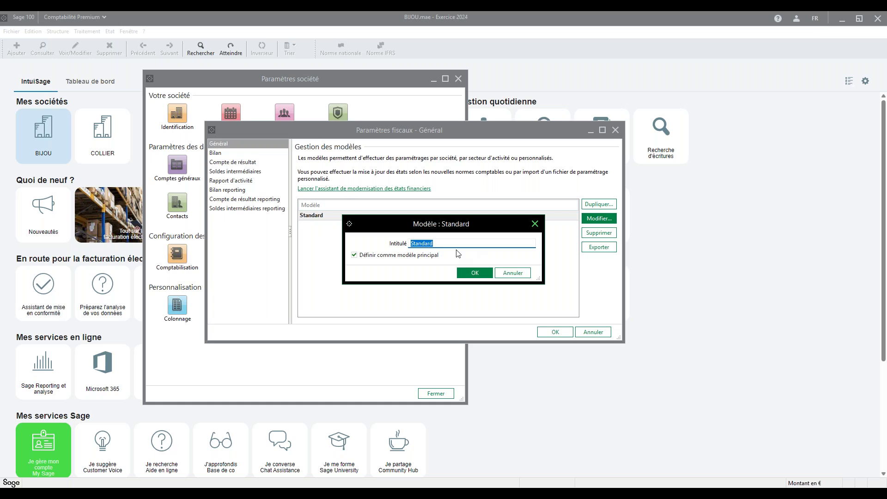
pyautogui.write('Norme 2024')
pyautogui.press('Return')
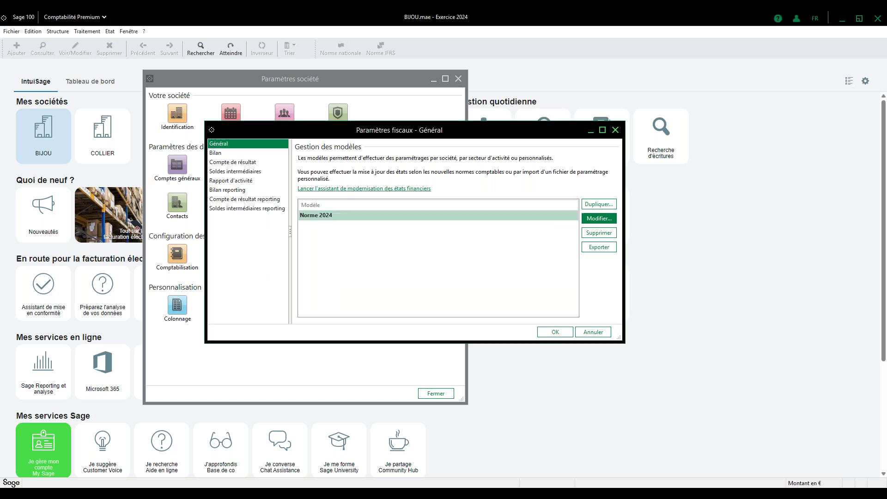
# Step: Duplicate the Norme 2024 model as "ANC 2025" without defining the copy as the main model
pyautogui.click(599, 204)
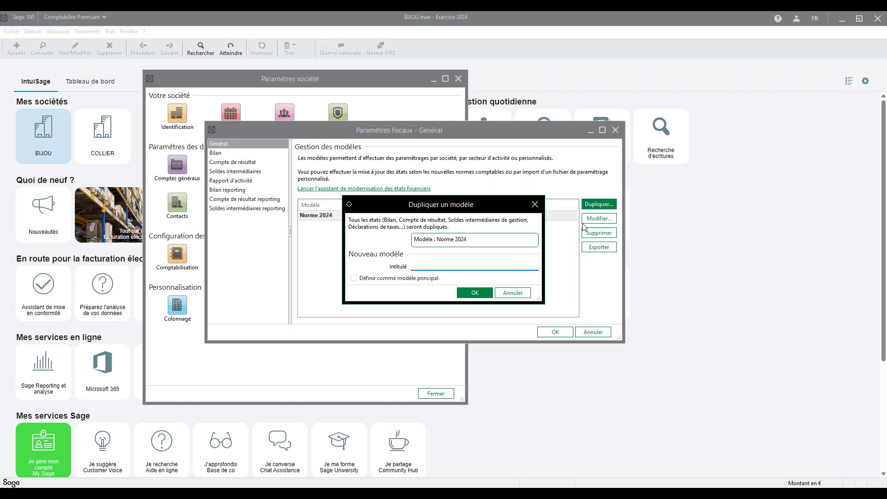
pyautogui.write('ANC 2025')
pyautogui.click(434, 281)
pyautogui.click(446, 283)
pyautogui.click(474, 293)
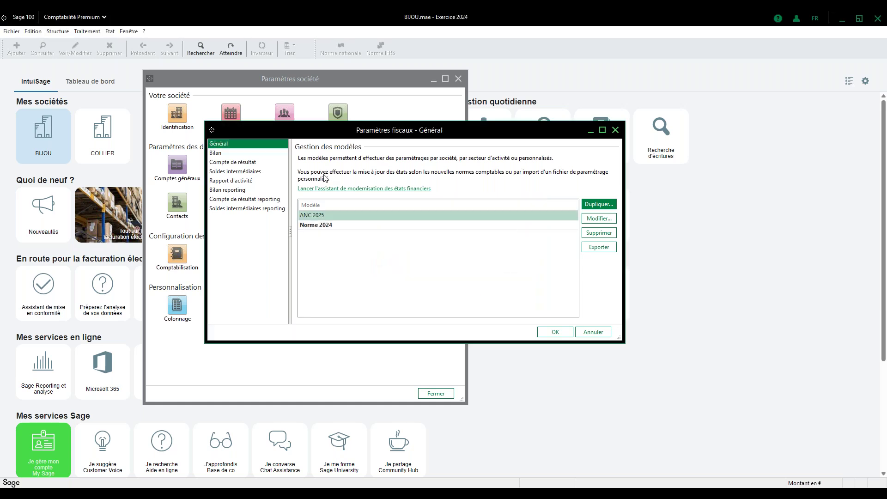
# Step: Retitle the Frais de développement balance line in the ANC 2025 Bilan as "Frais de développement 2025", and check the Norme 2024 Bilan
pyautogui.click(269, 153)
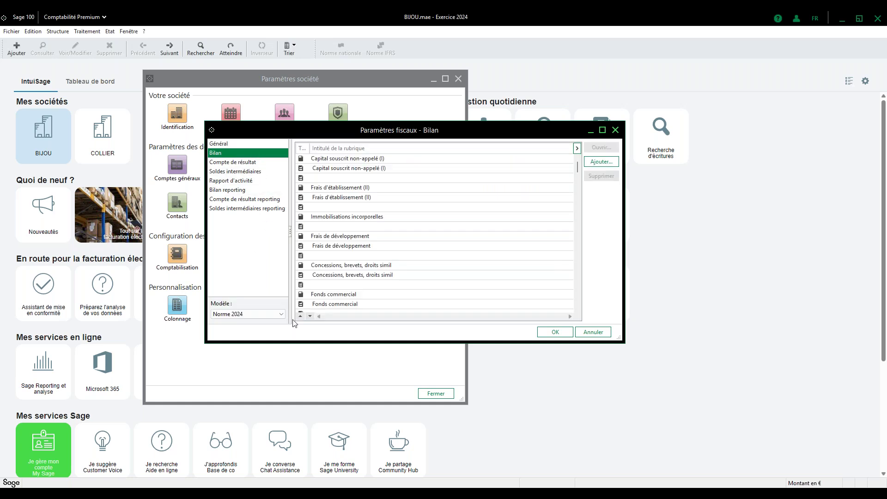
pyautogui.click(279, 314)
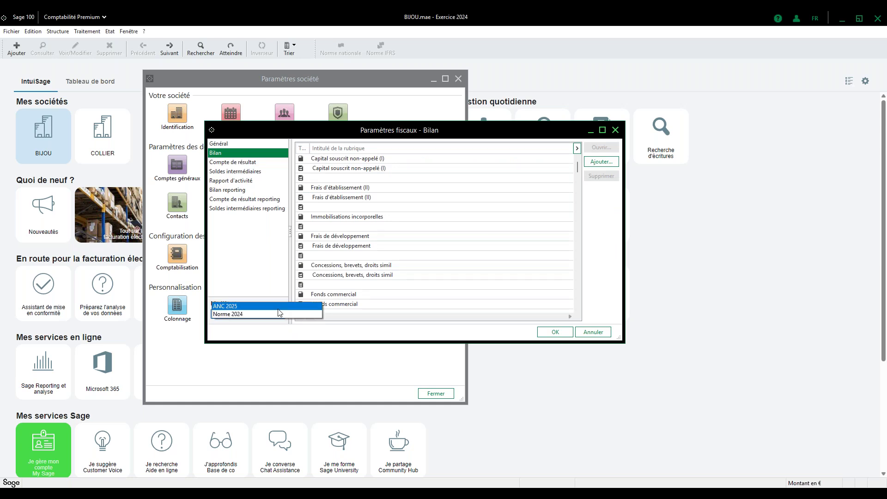
pyautogui.click(277, 306)
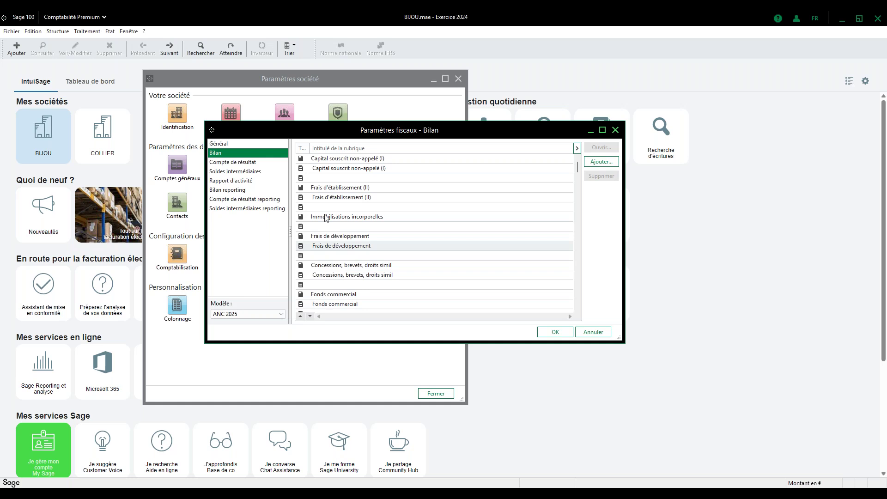
pyautogui.doubleClick(340, 245)
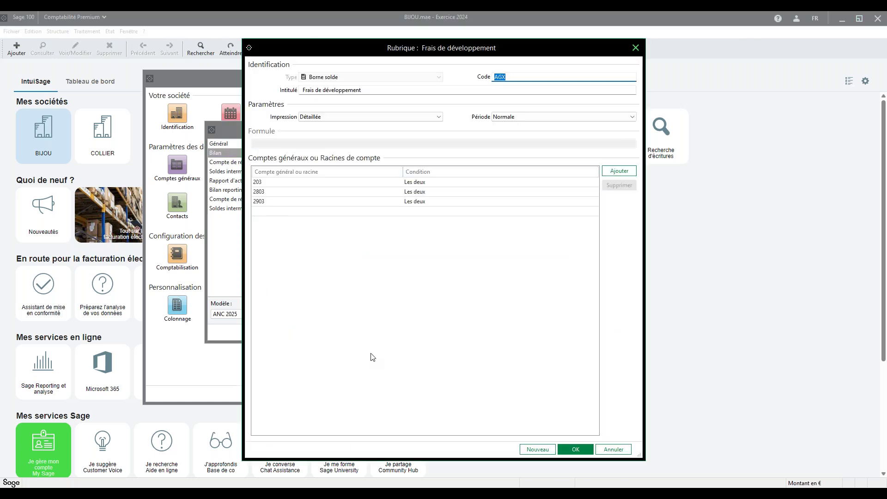
pyautogui.click(390, 90)
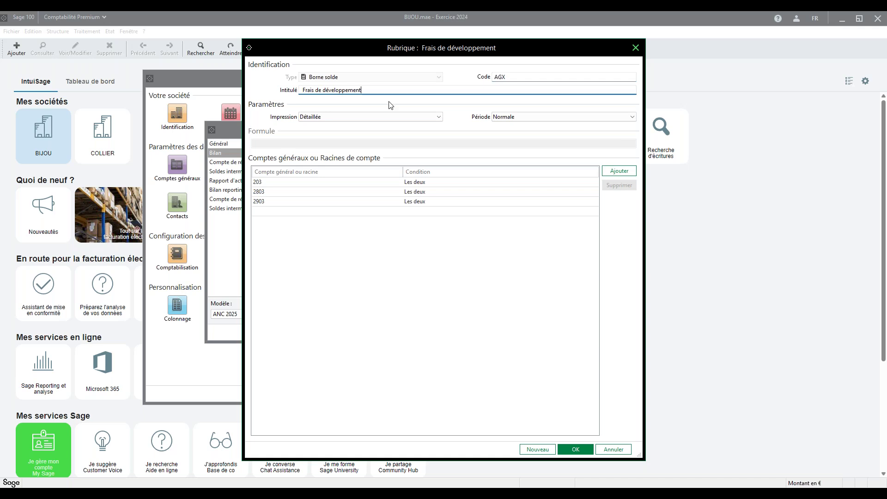
pyautogui.write('2025')
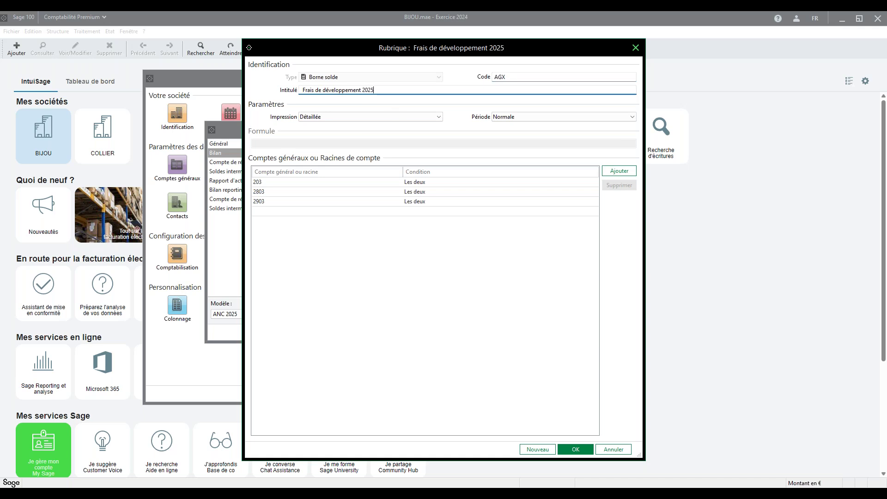
pyautogui.click(575, 449)
pyautogui.click(253, 314)
pyautogui.click(254, 323)
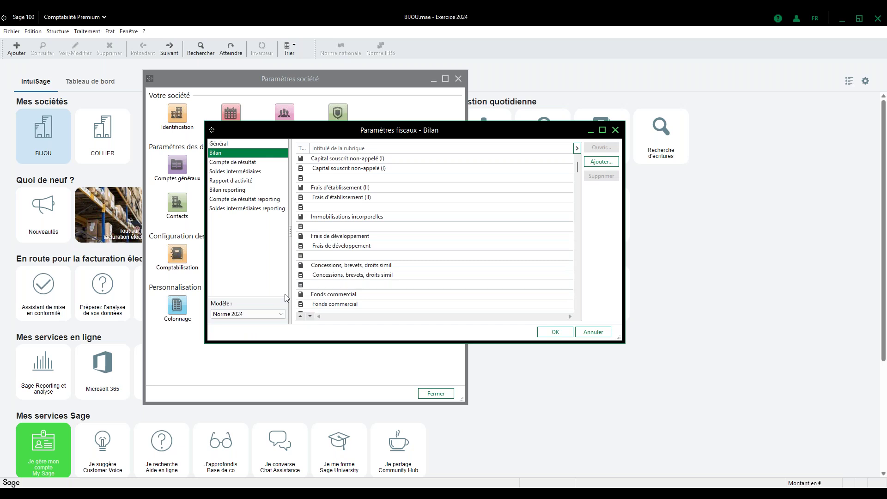
# Step: Start the financial statements modernisation assistant to update the chart of accounts, using the settings file downloaded from the Internet
pyautogui.click(219, 145)
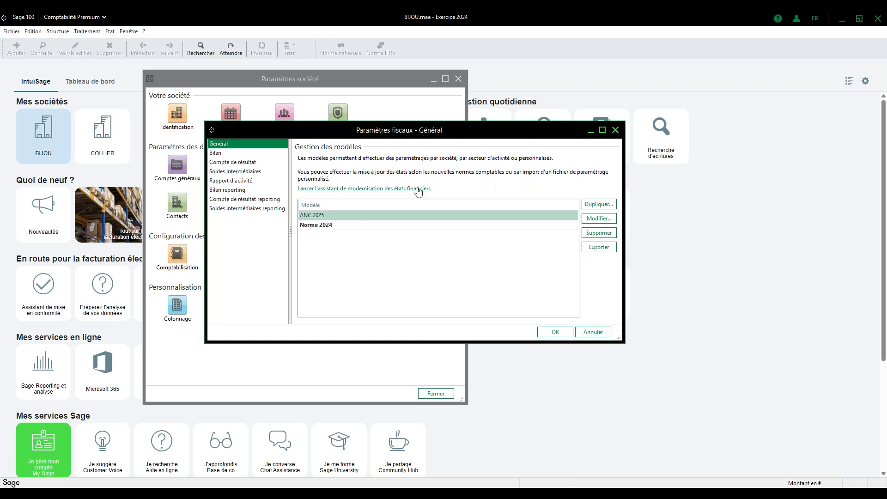
pyautogui.click(383, 192)
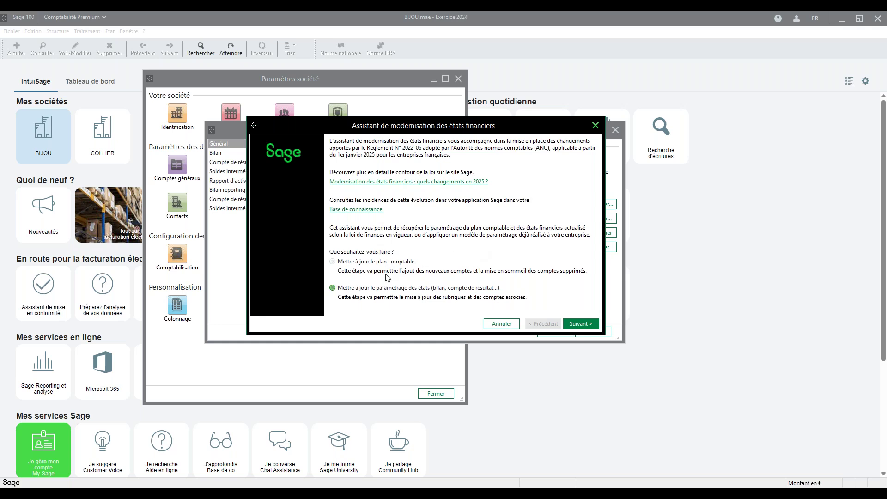
pyautogui.click(402, 262)
pyautogui.click(380, 288)
pyautogui.click(382, 262)
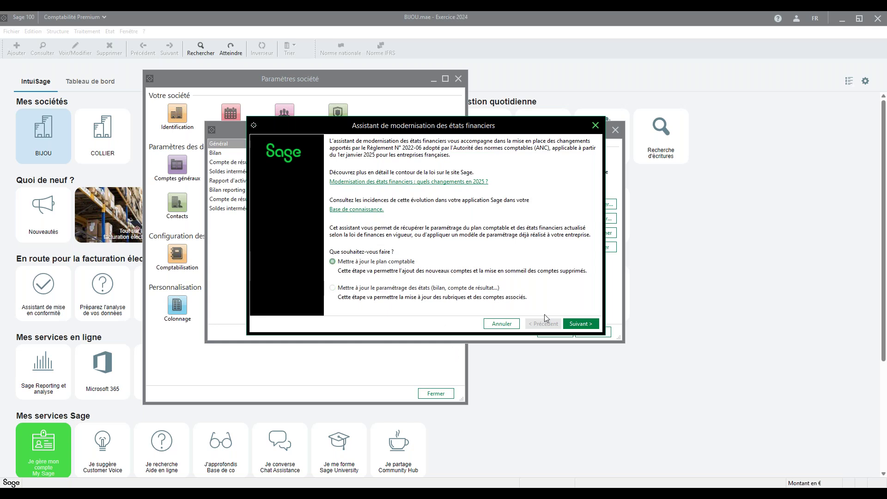
pyautogui.click(583, 324)
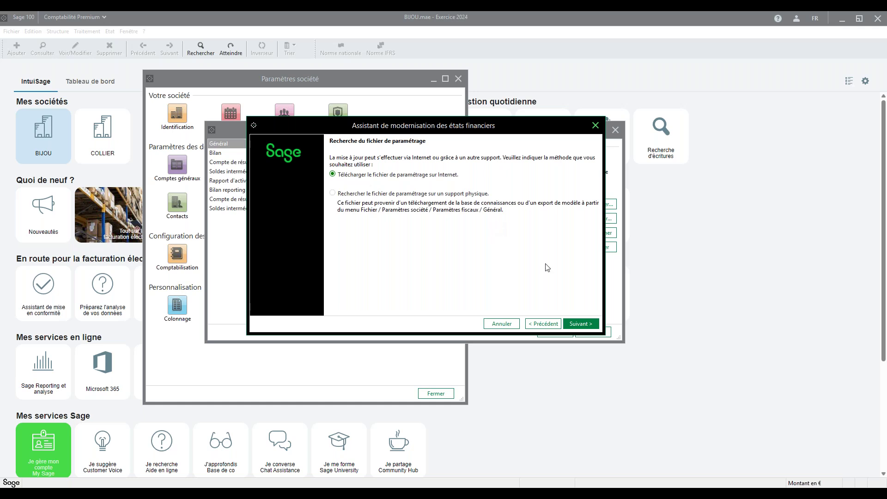
pyautogui.click(585, 324)
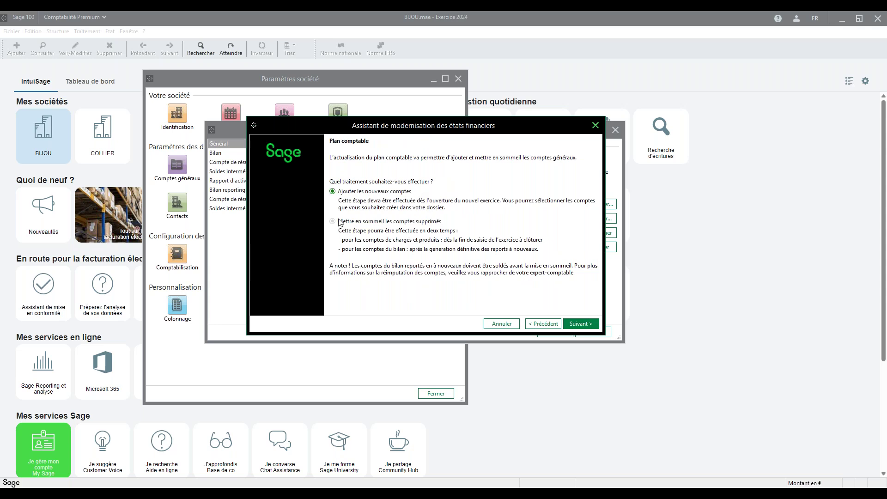
# Step: Choose to add the new accounts, review the whole list of accounts to create and select them all
pyautogui.click(383, 222)
pyautogui.click(376, 191)
pyautogui.click(582, 323)
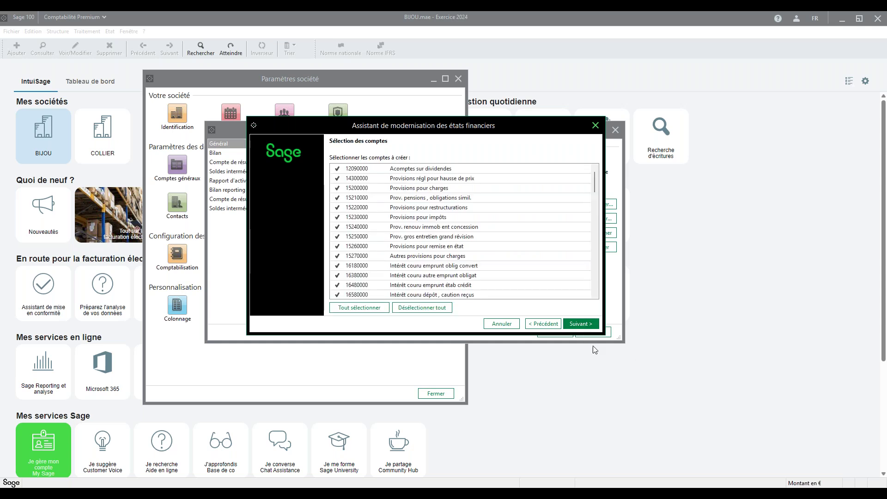
pyautogui.scroll(-20, 445, 254)
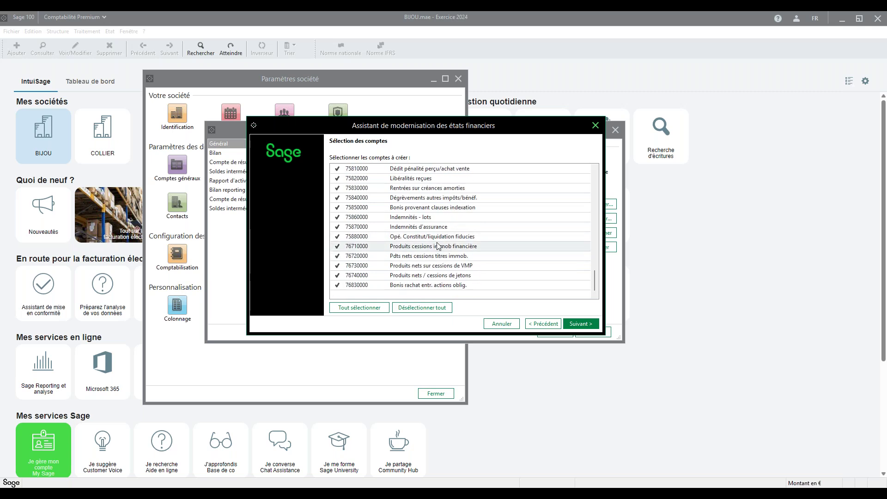
pyautogui.scroll(10, 438, 246)
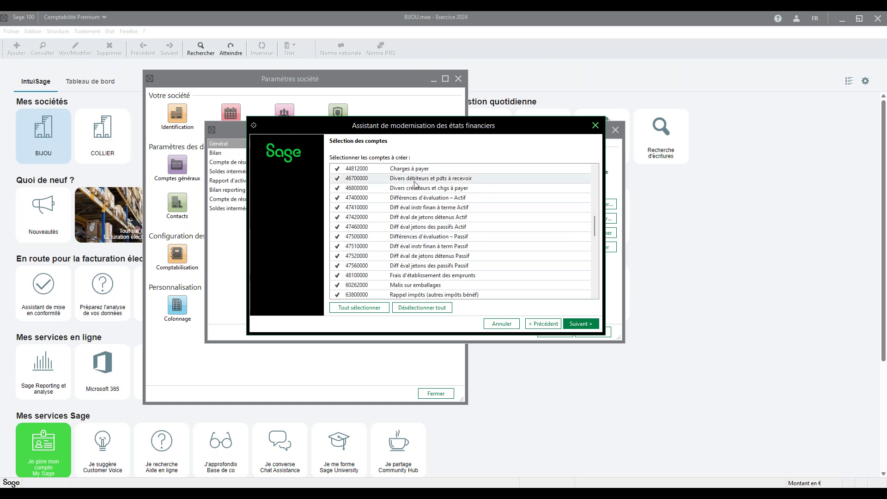
pyautogui.moveTo(594, 226); pyautogui.dragTo(593, 193)
pyautogui.scroll(-15, 591, 183)
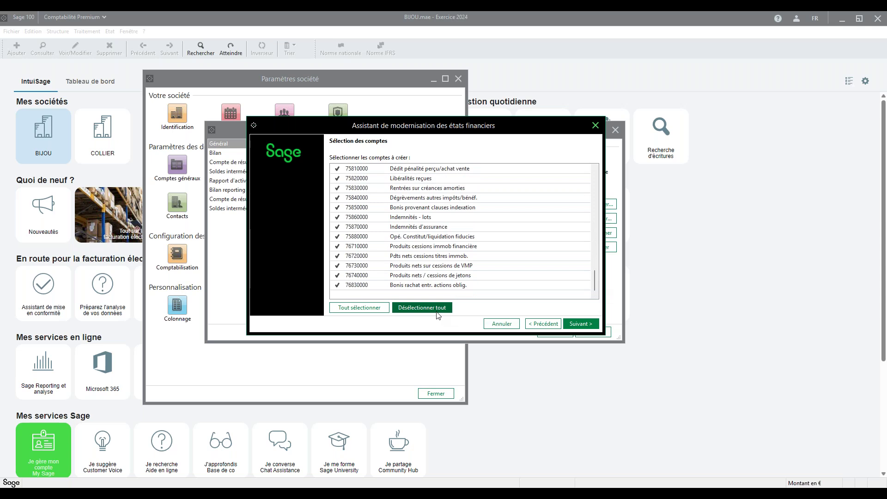
pyautogui.click(353, 308)
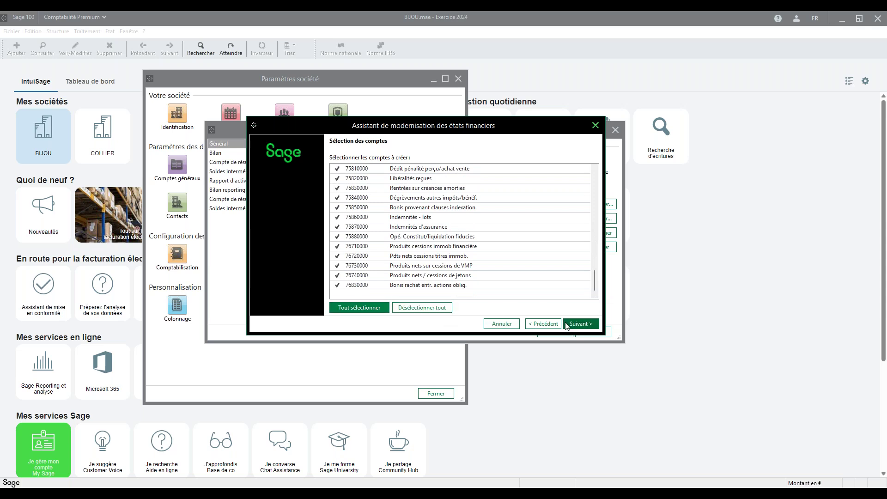
# Step: Return to the treatment choice, choose putting the deleted accounts to sleep, and filter the account list to Non soldés
pyautogui.click(541, 325)
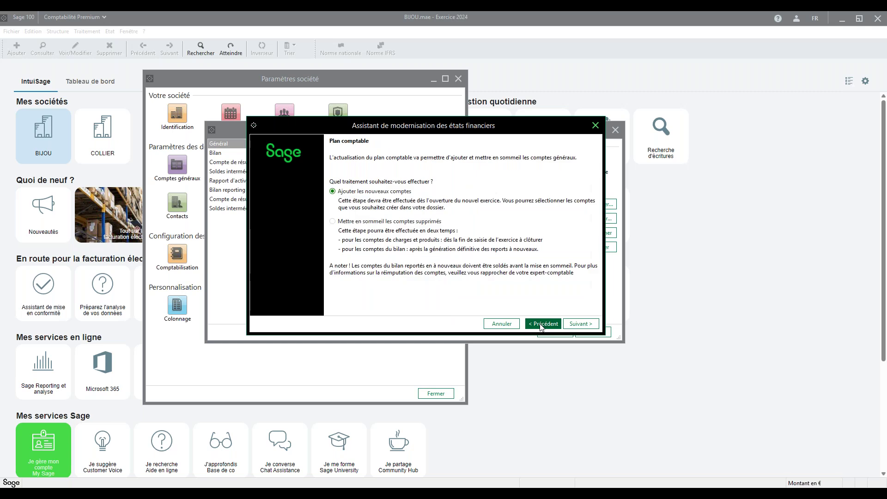
pyautogui.click(409, 222)
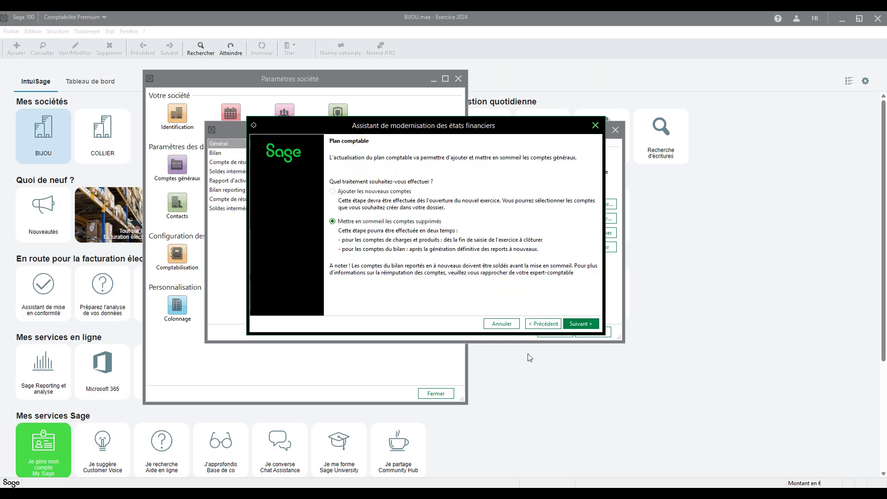
pyautogui.click(577, 322)
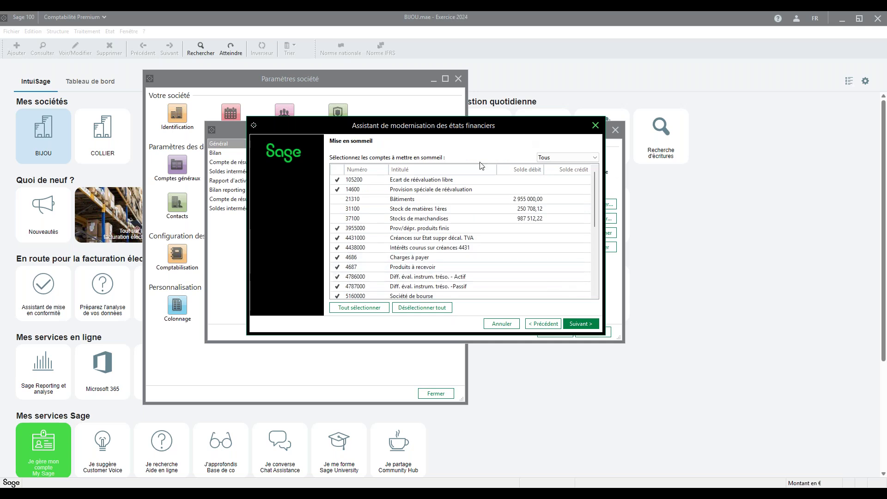
pyautogui.click(596, 158)
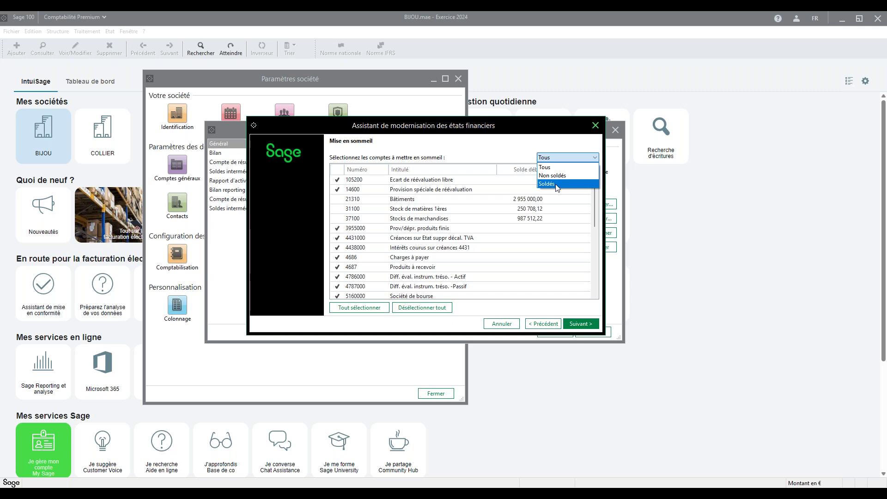
pyautogui.click(553, 176)
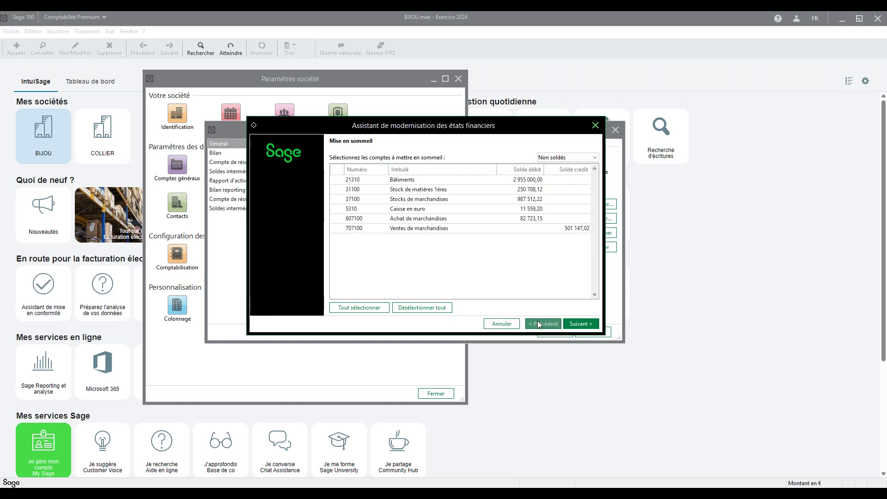
# Step: Check the summary for putting the deleted accounts to sleep and go back to the assistant's opening choice
pyautogui.click(594, 325)
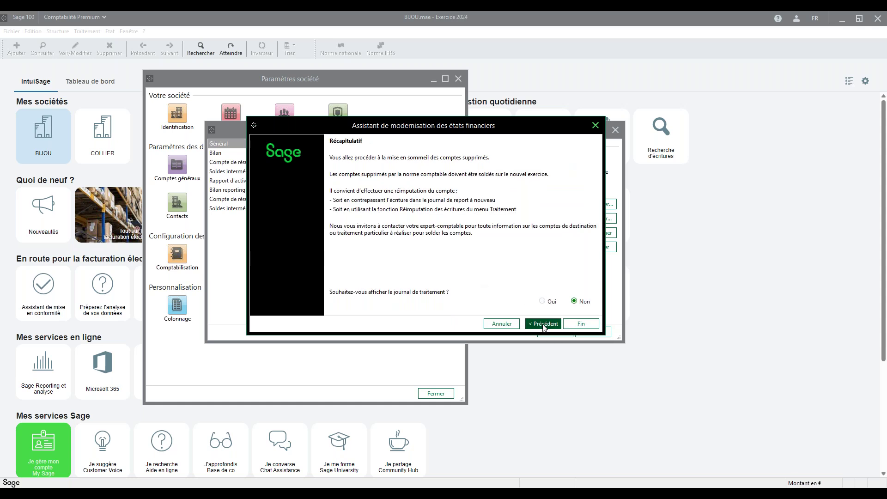
pyautogui.click(543, 325)
pyautogui.click(543, 324)
pyautogui.click(543, 324)
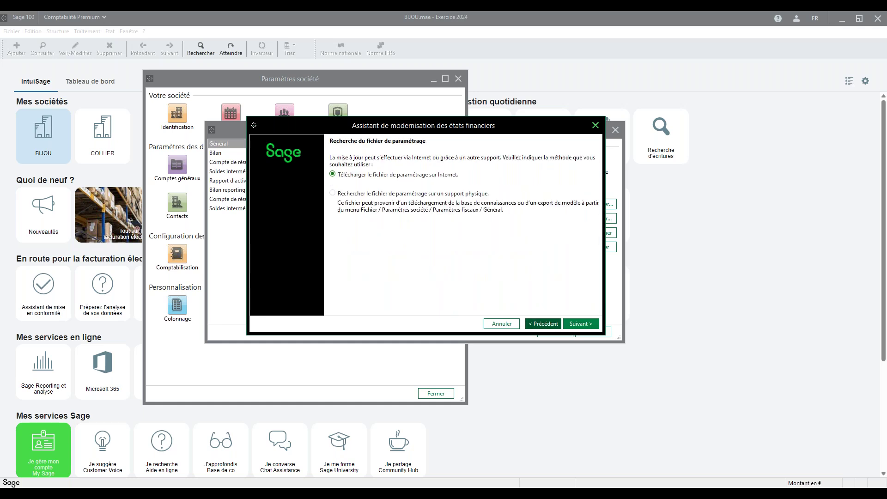
pyautogui.click(543, 324)
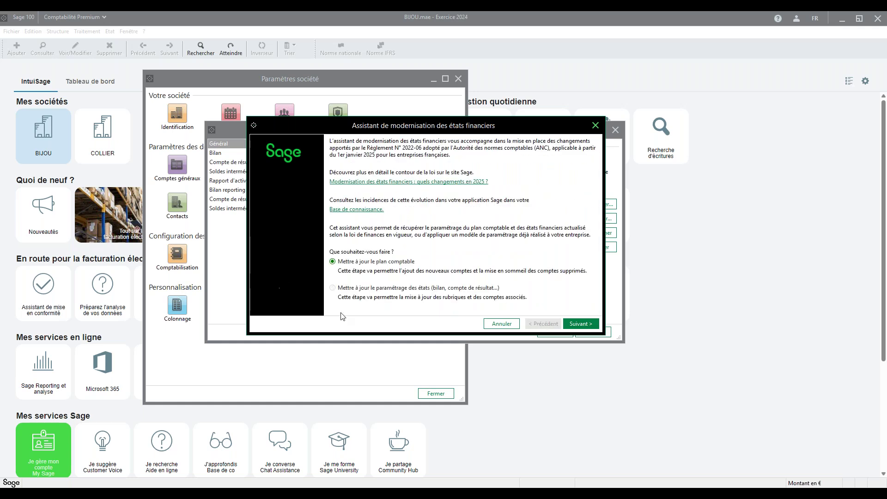
# Step: Choose to update the financial statements settings (bilan, compte de résultat), using the settings file downloaded from the Internet
pyautogui.click(417, 289)
pyautogui.click(587, 325)
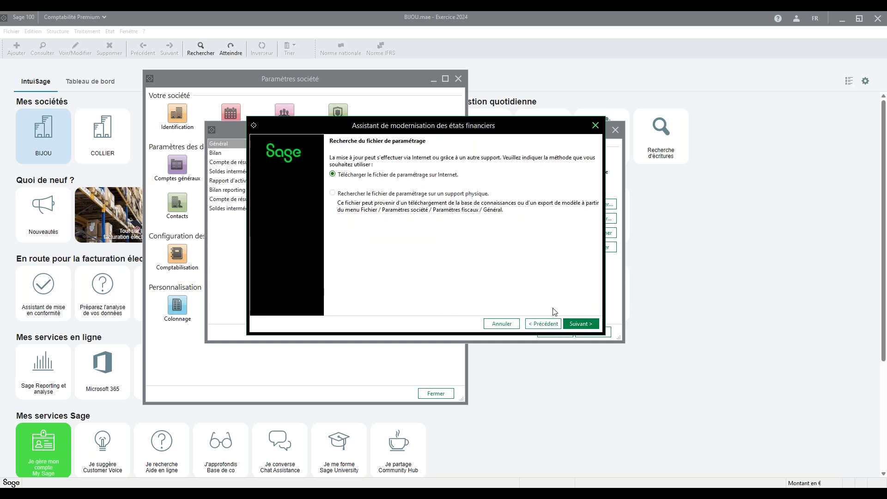
pyautogui.click(584, 323)
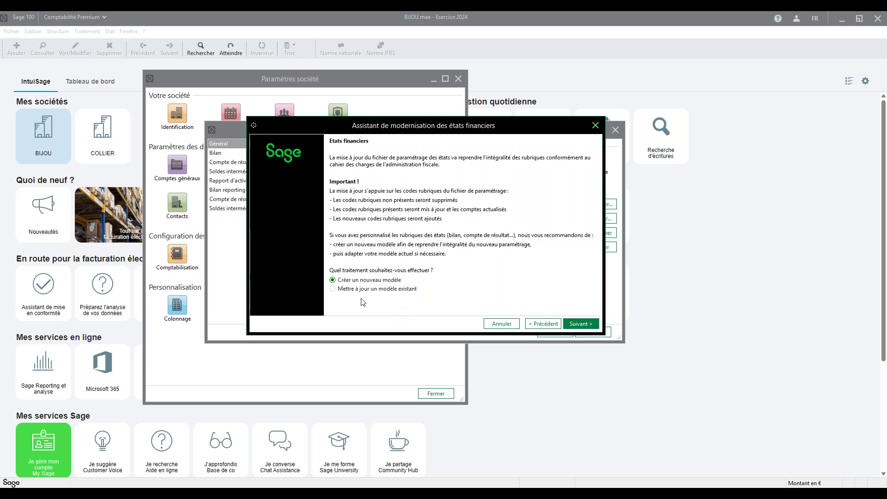
# Step: Choose to update an existing model and select both ANC 2025 and Norme 2024 as the models to update
pyautogui.click(398, 289)
pyautogui.click(581, 324)
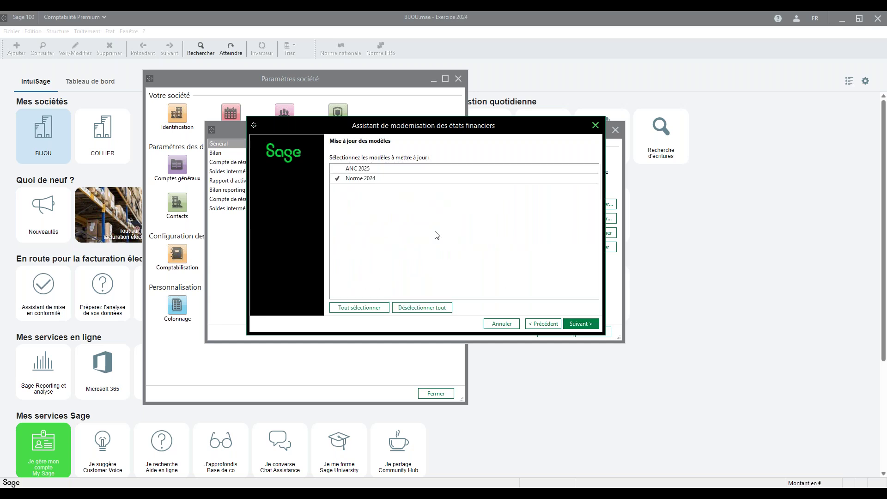
pyautogui.click(370, 169)
pyautogui.click(351, 308)
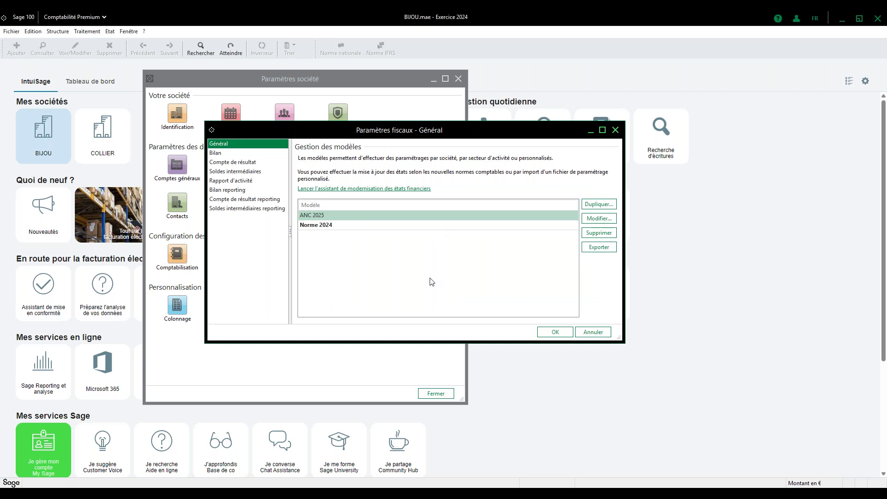
# Step: Review the Bilan, Compte de résultat and both reporting sections of the fiscal settings, and close the company settings
pyautogui.click(236, 154)
pyautogui.click(238, 163)
pyautogui.click(246, 190)
pyautogui.click(242, 200)
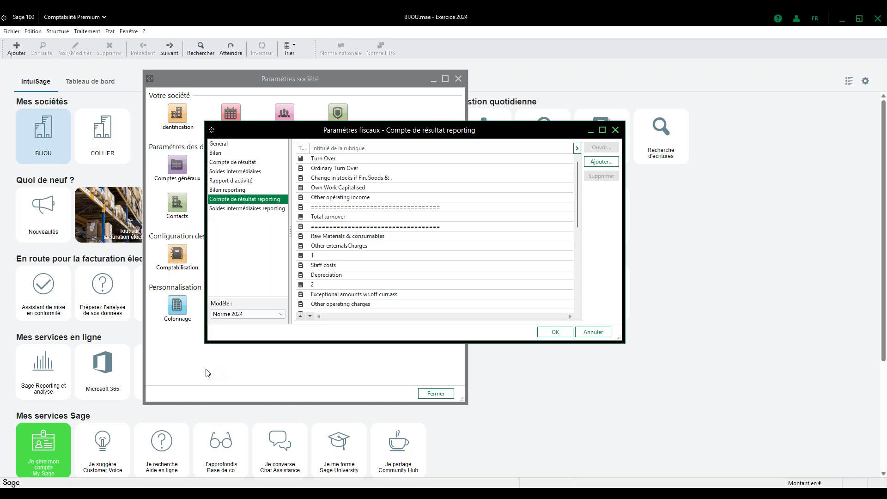
pyautogui.press('Escape')
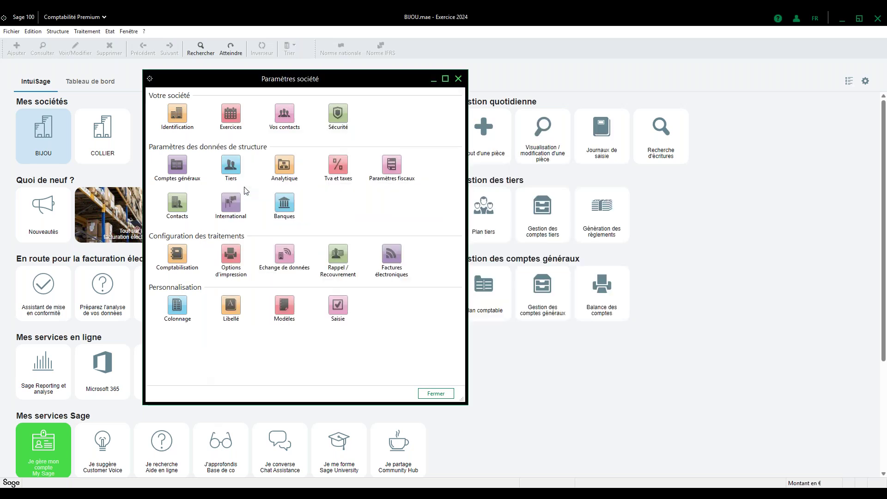
pyautogui.press('Escape')
# Step: Generate the Bilan/compte de résultat statement with the ANC 2025 model, check the preview and close it
pyautogui.click(110, 31)
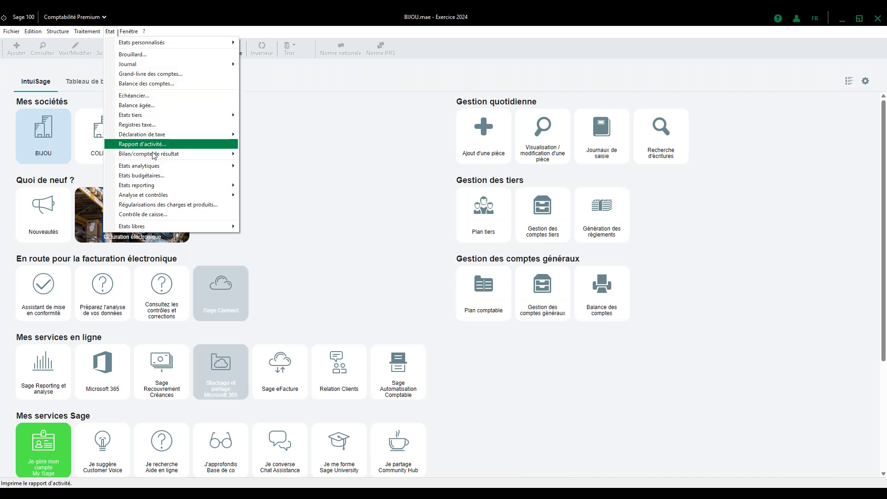
pyautogui.moveTo(154, 159)
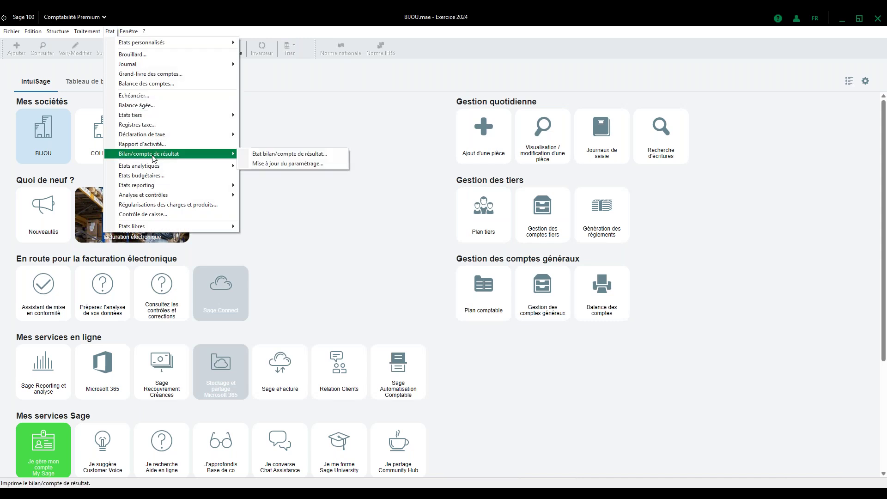
pyautogui.click(308, 157)
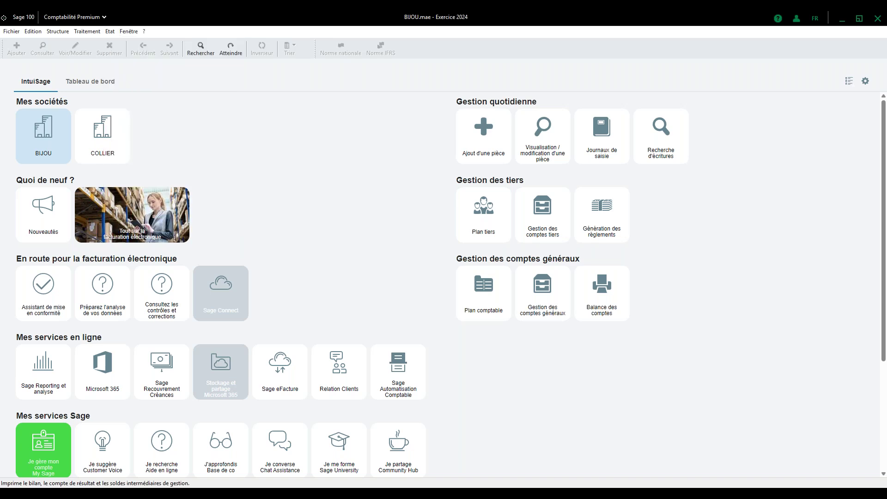
pyautogui.click(497, 241)
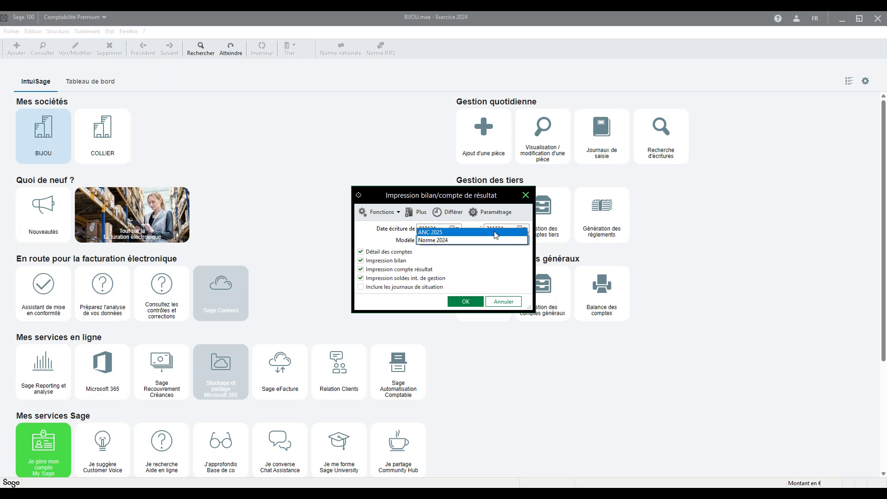
pyautogui.click(442, 234)
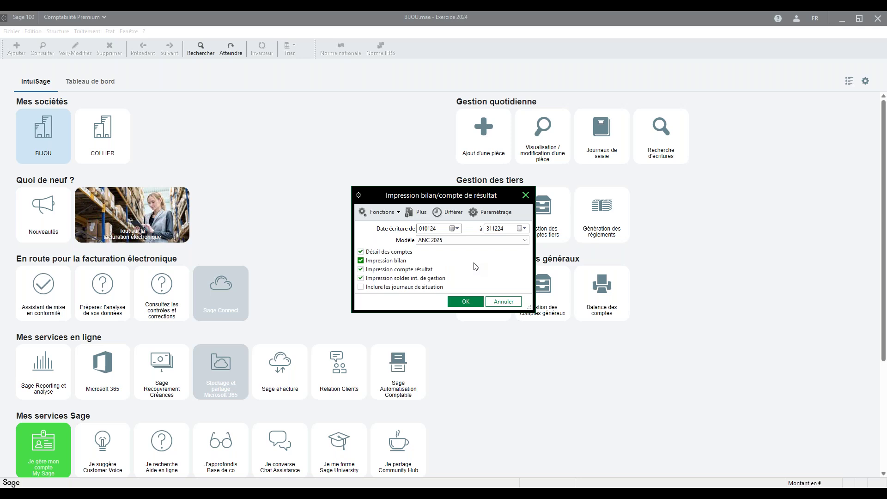
pyautogui.click(472, 304)
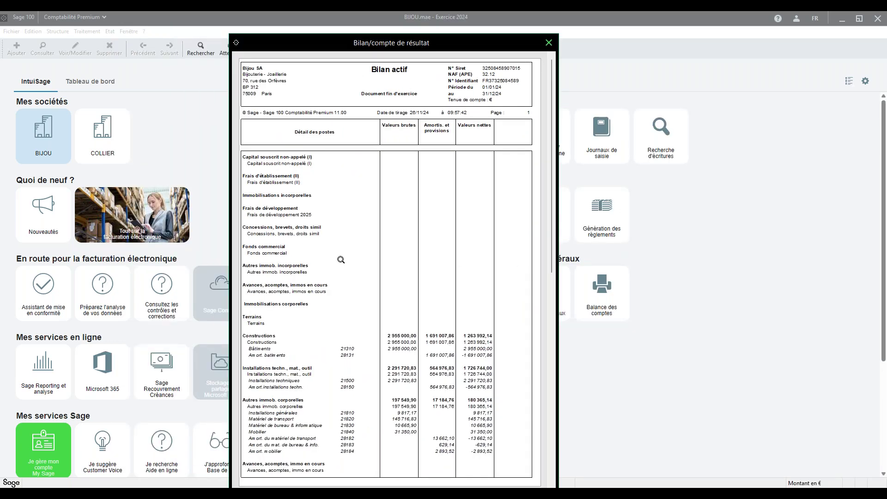
pyautogui.click(136, 68)
# Step: Open the settings update for the Bilan/compte de résultat statement, view the assistant's opening options and cancel it
pyautogui.click(110, 31)
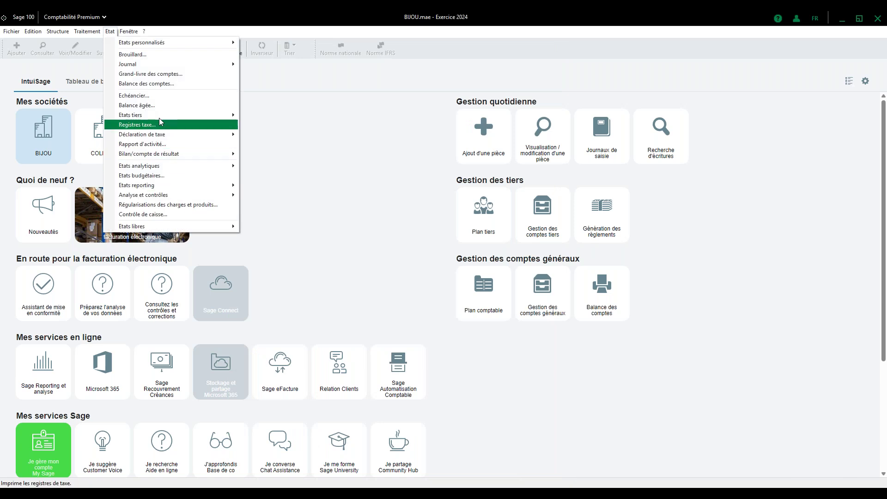
pyautogui.moveTo(161, 157)
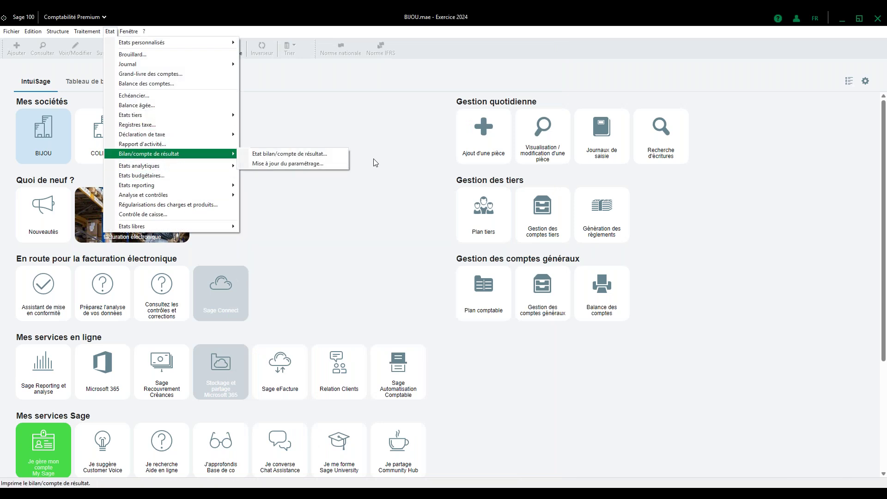
pyautogui.click(301, 163)
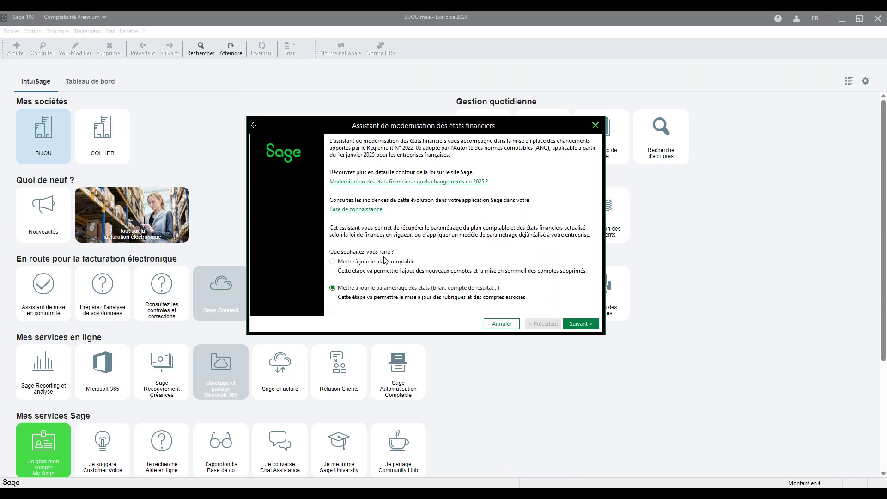
pyautogui.click(490, 325)
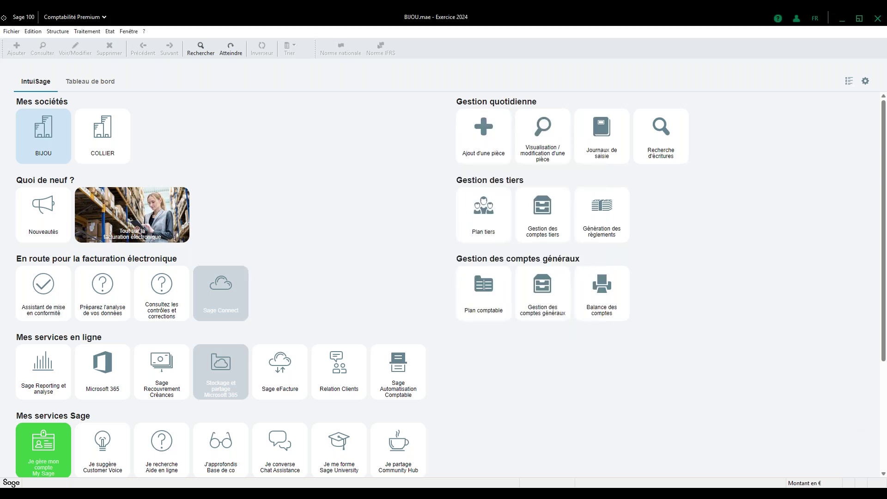